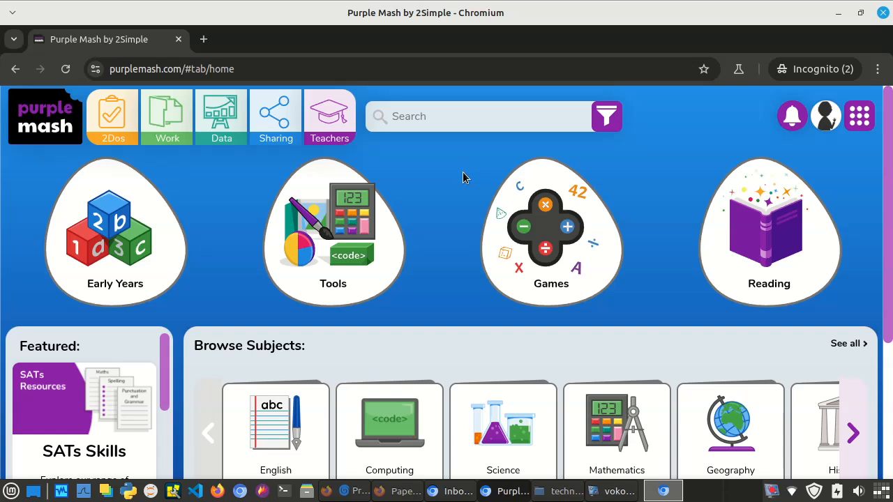
# Search for "2g" and launch the 2Graph tool.
pyautogui.click(449, 121)
pyautogui.write('2')
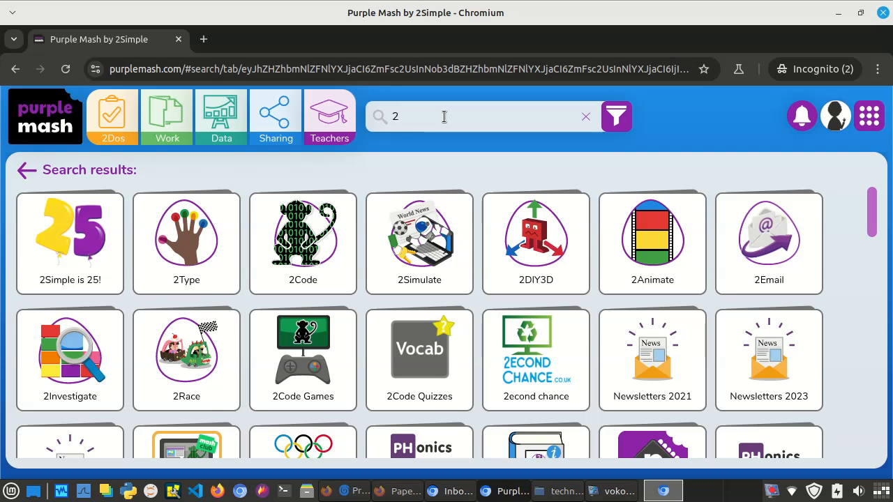
pyautogui.write('g')
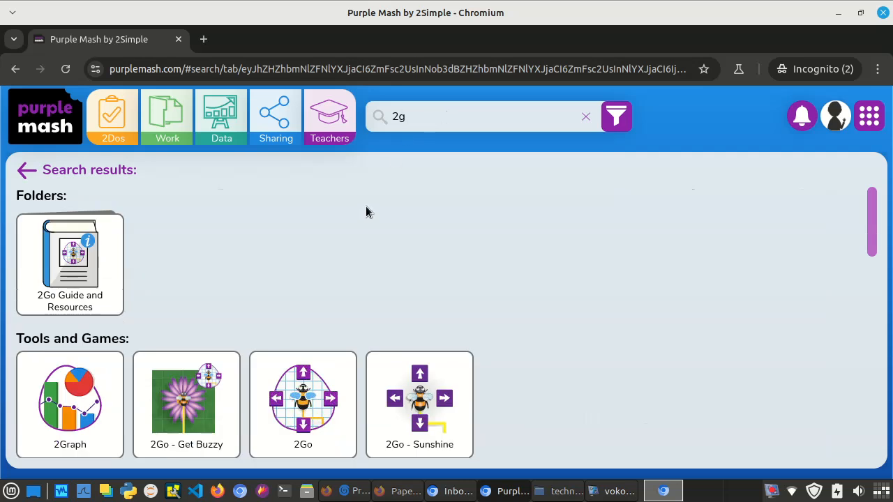
pyautogui.moveTo(75, 394)
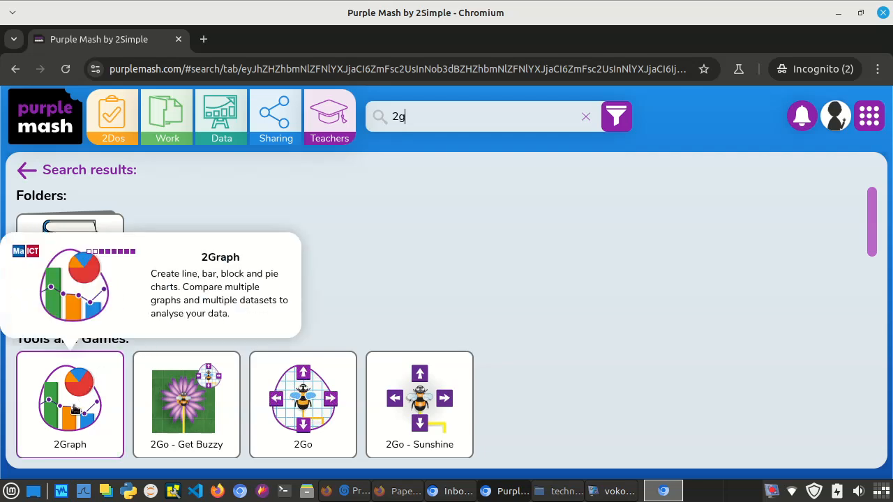
pyautogui.click(75, 411)
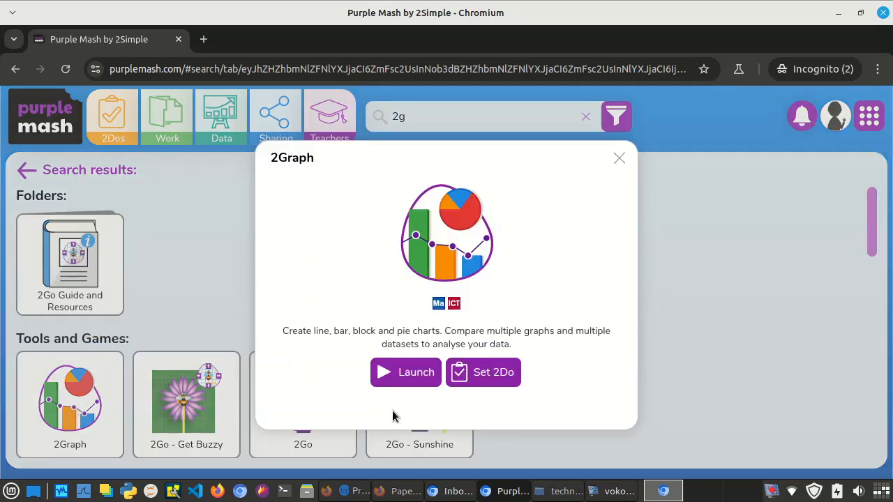
pyautogui.click(407, 377)
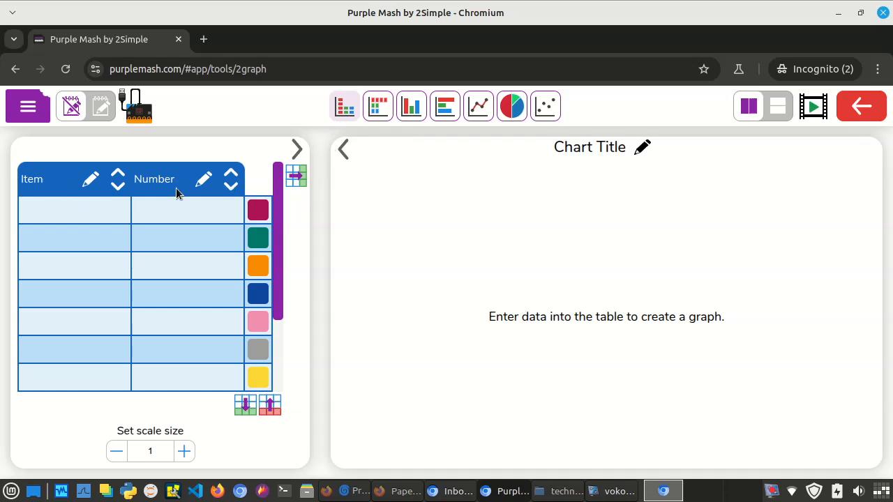
# Enter Walk with the number 3 in the first row of the data table.
pyautogui.click(70, 212)
pyautogui.write('Walk')
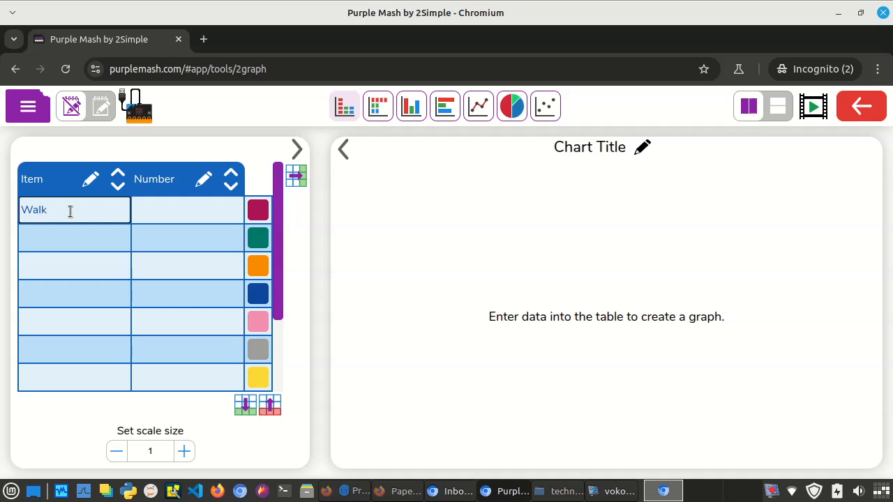
pyautogui.press('Tab')
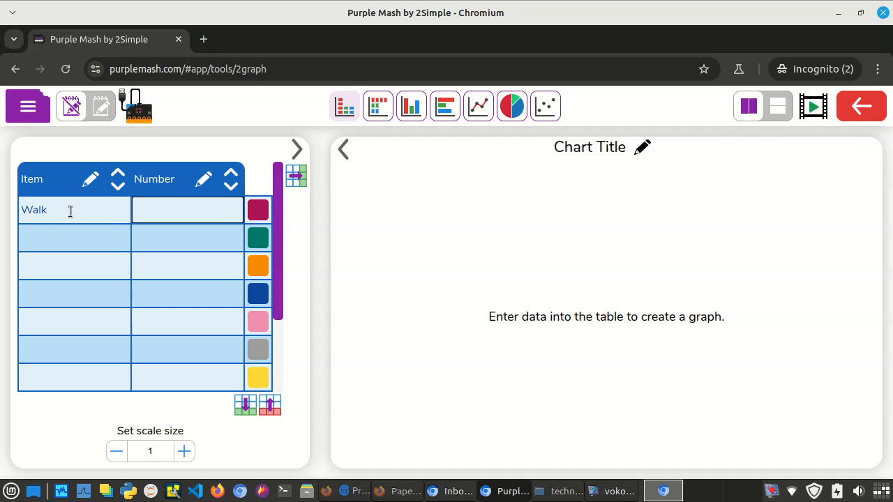
pyautogui.write('3')
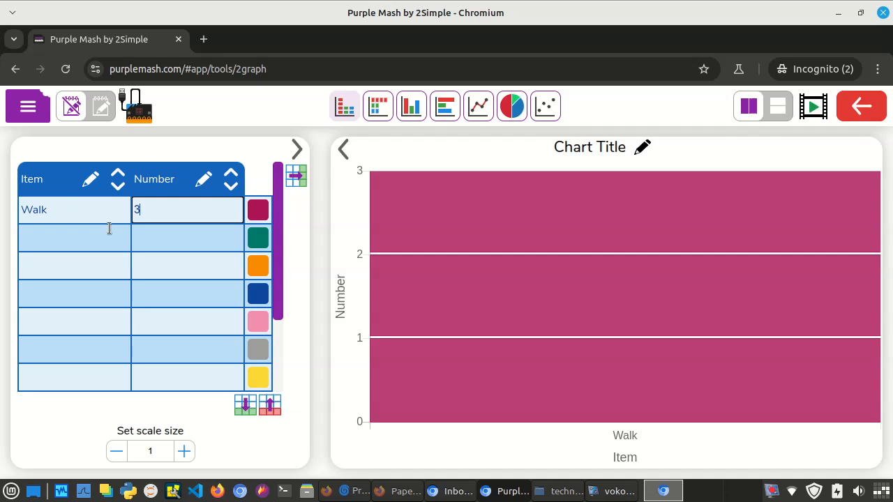
pyautogui.moveTo(654, 237)
# Add Bus with the number 2 in the second row of the table.
pyautogui.click(104, 236)
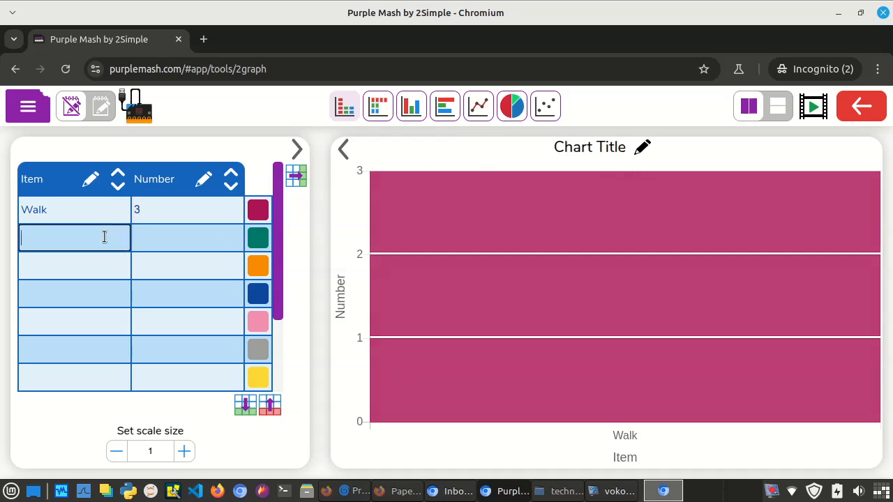
pyautogui.write('Bus')
pyautogui.press('Tab')
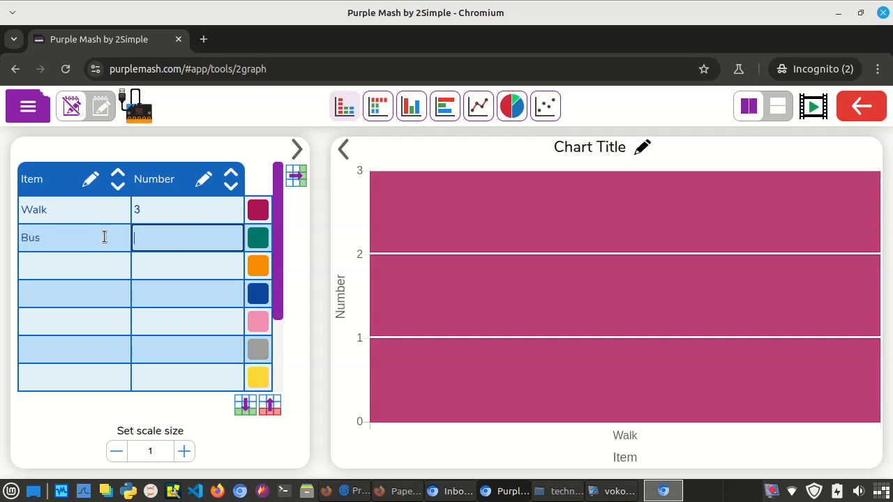
pyautogui.write('2')
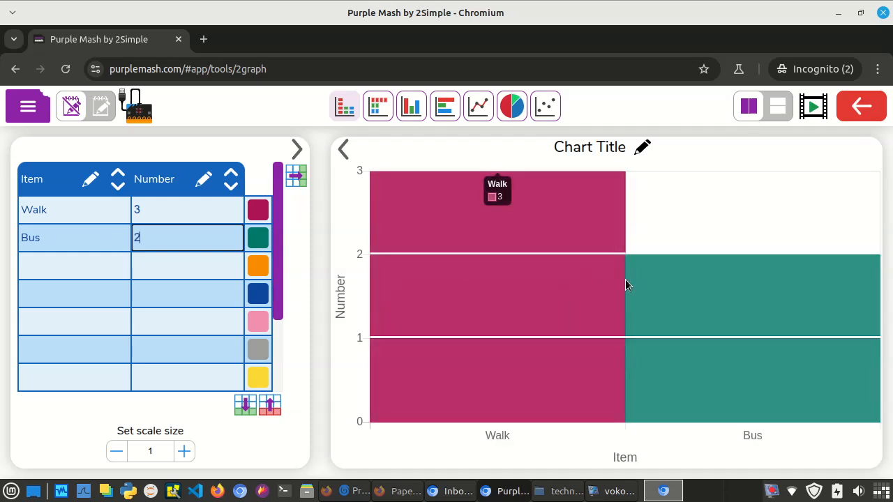
# Add the items Car with 83 and Roll with 52 in the third and fourth rows.
pyautogui.click(89, 266)
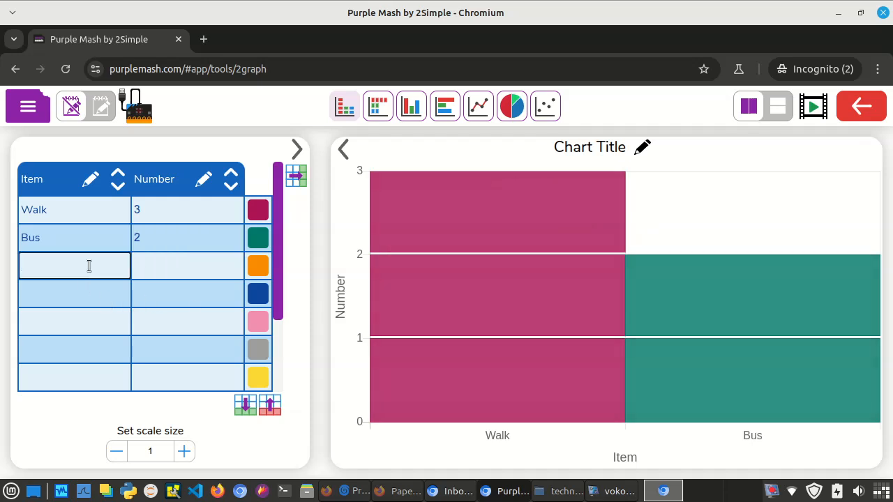
pyautogui.write('Car')
pyautogui.press('Tab')
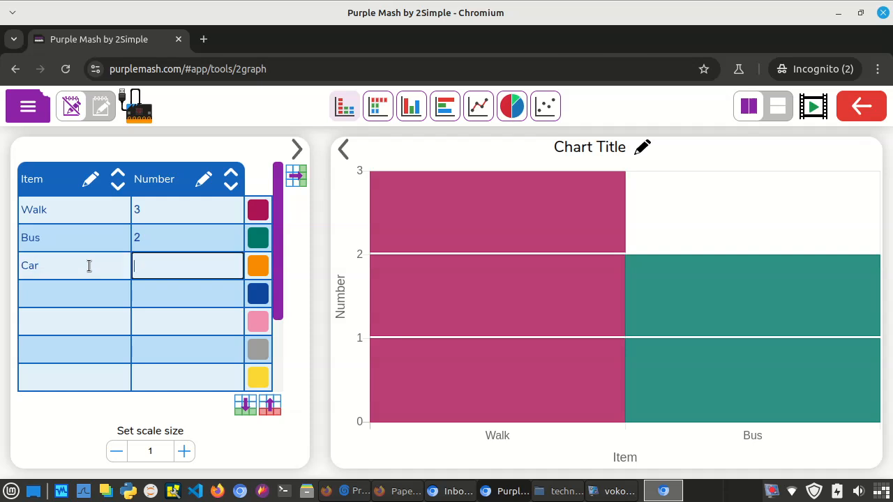
pyautogui.write('83')
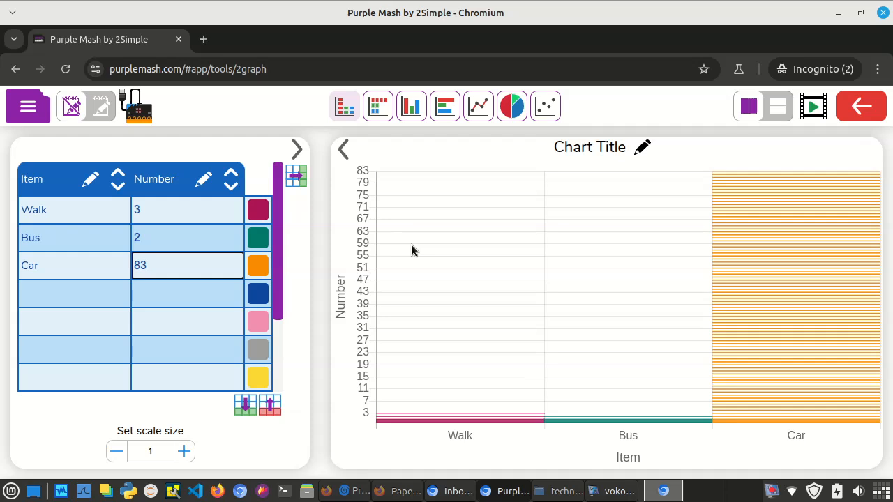
pyautogui.click(83, 291)
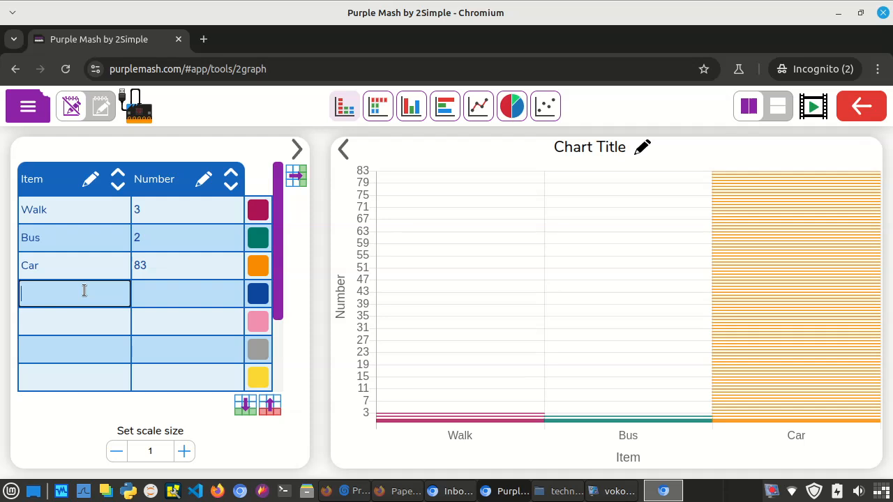
pyautogui.write('Roll')
pyautogui.press('Tab')
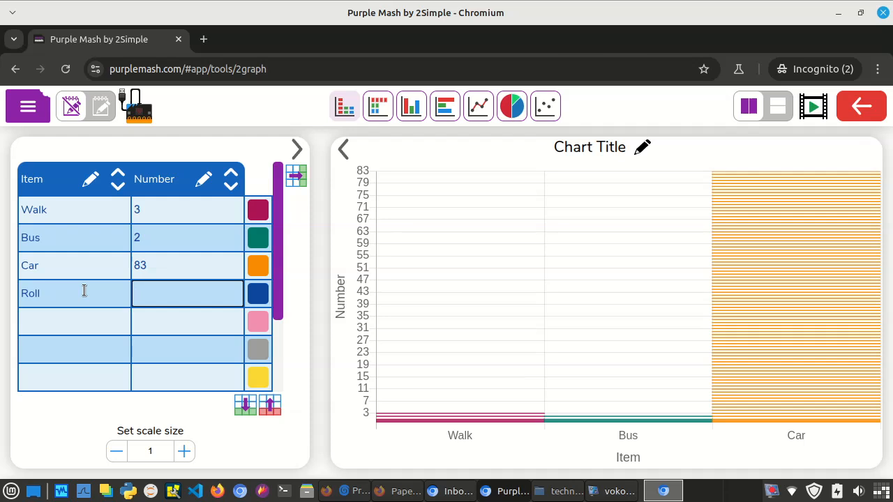
pyautogui.write('52')
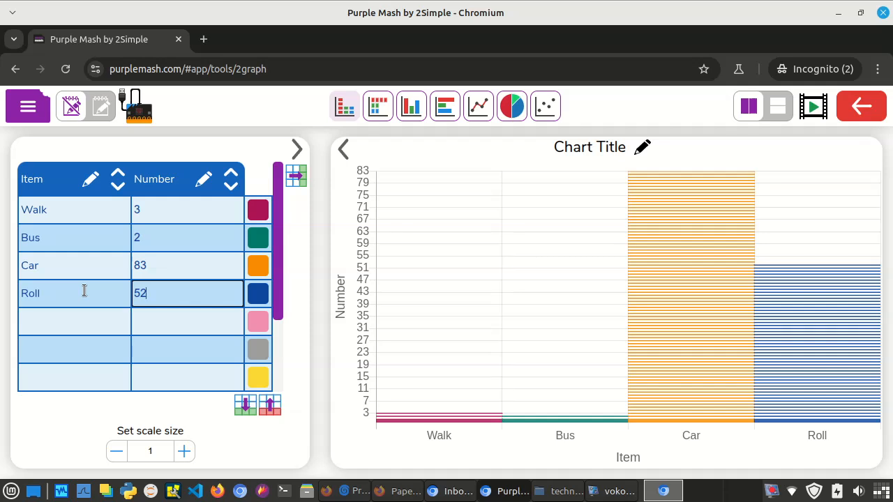
# Add the items Bicycle with 8 and Boat with 21 in the fifth and sixth rows.
pyautogui.press('Tab')
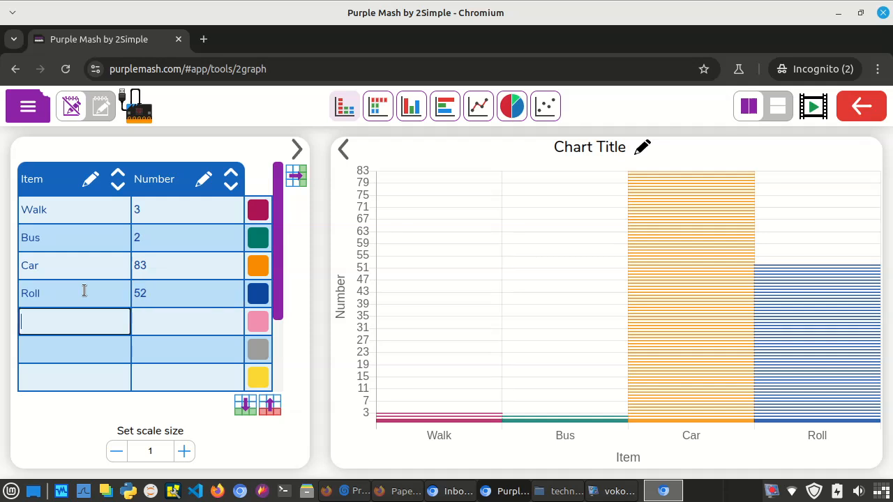
pyautogui.write('Bicycle')
pyautogui.press('Tab')
pyautogui.write('8')
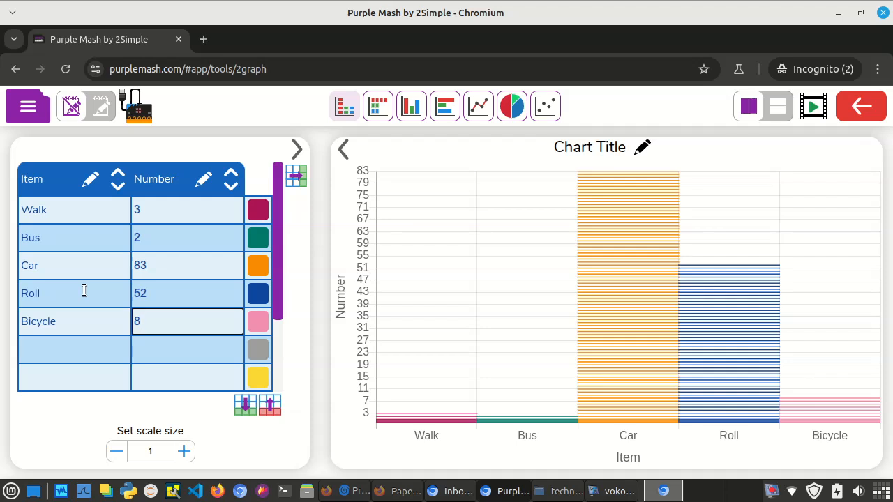
pyautogui.press('Tab')
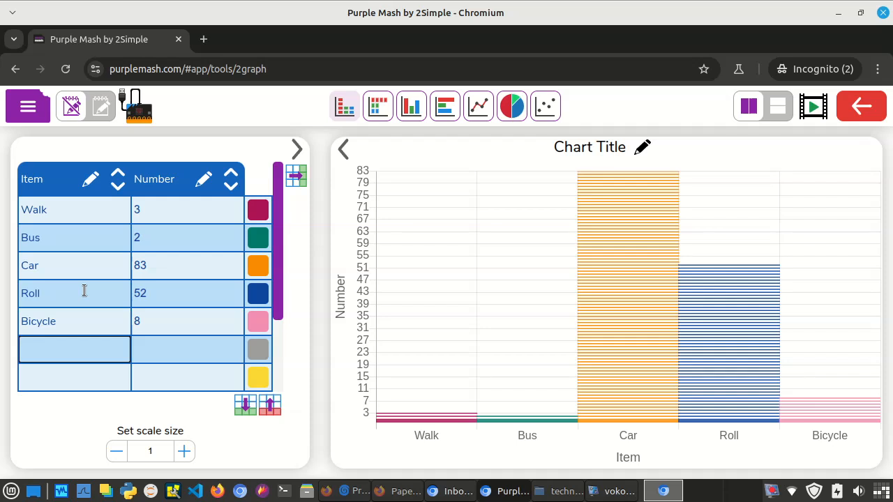
pyautogui.write('Boat')
pyautogui.press('Tab')
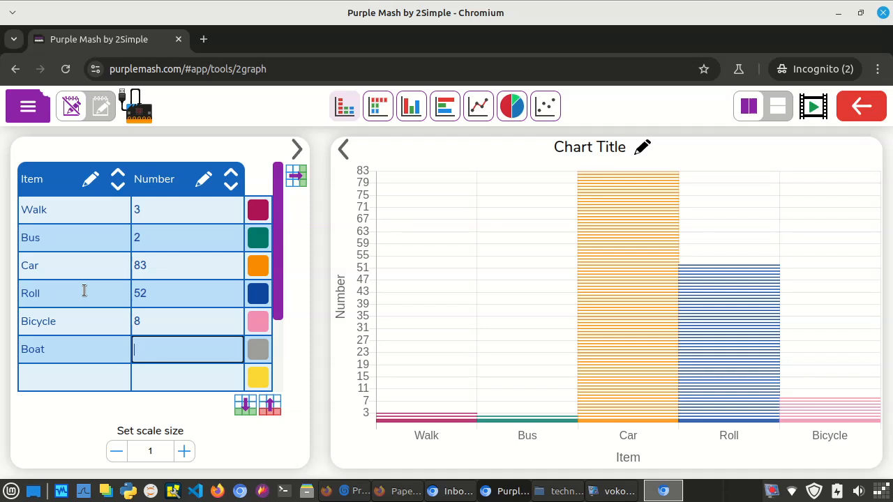
pyautogui.write('21')
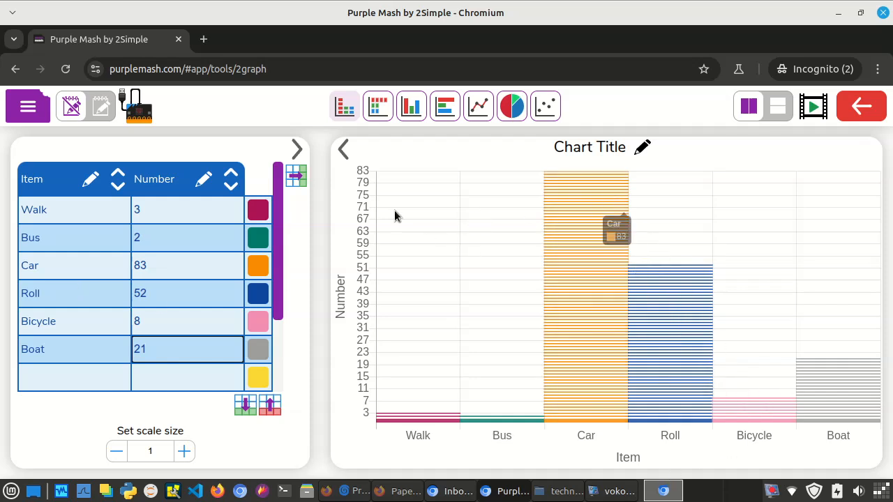
# Replace the block graph with a vertical bar chart of the data.
pyautogui.click(413, 111)
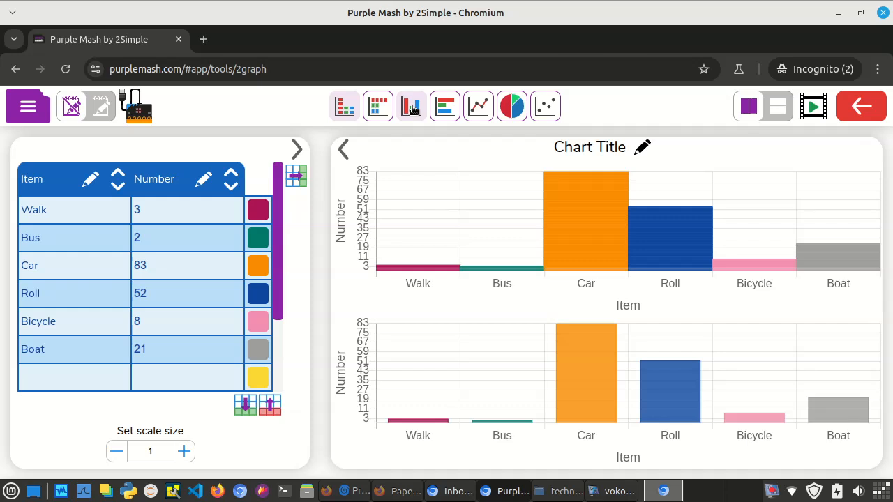
pyautogui.click(346, 109)
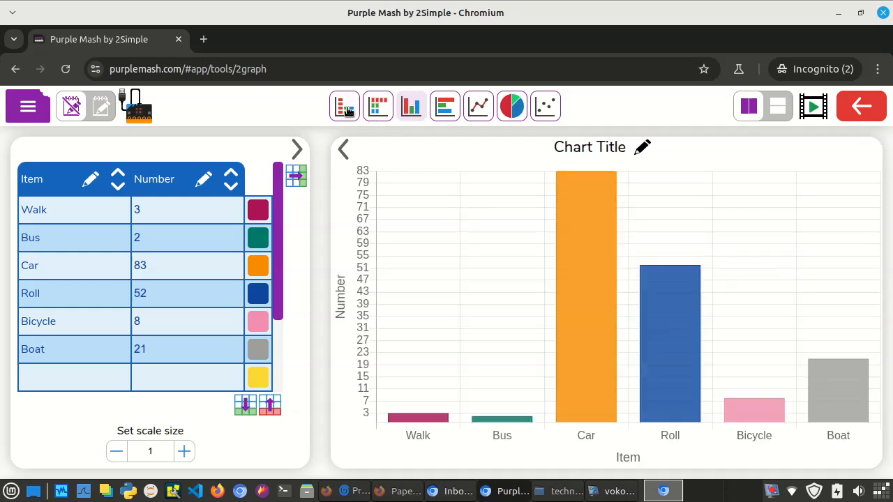
# Try out the horizontal bar, horizontal block and pie charts beside the vertical bar chart, and remove them again.
pyautogui.click(443, 108)
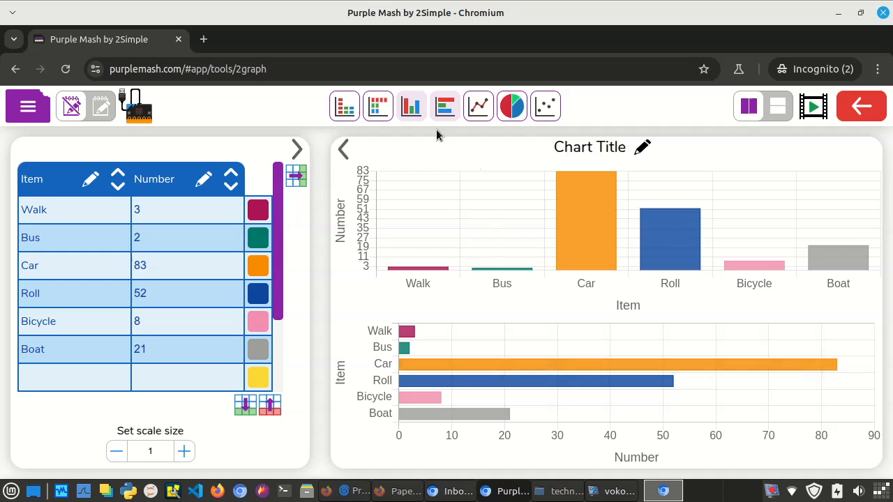
pyautogui.click(384, 109)
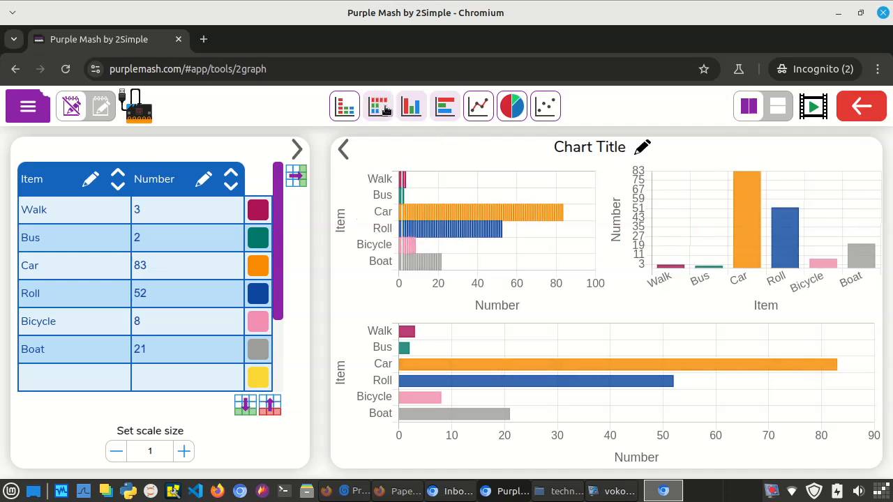
pyautogui.click(385, 110)
pyautogui.click(504, 109)
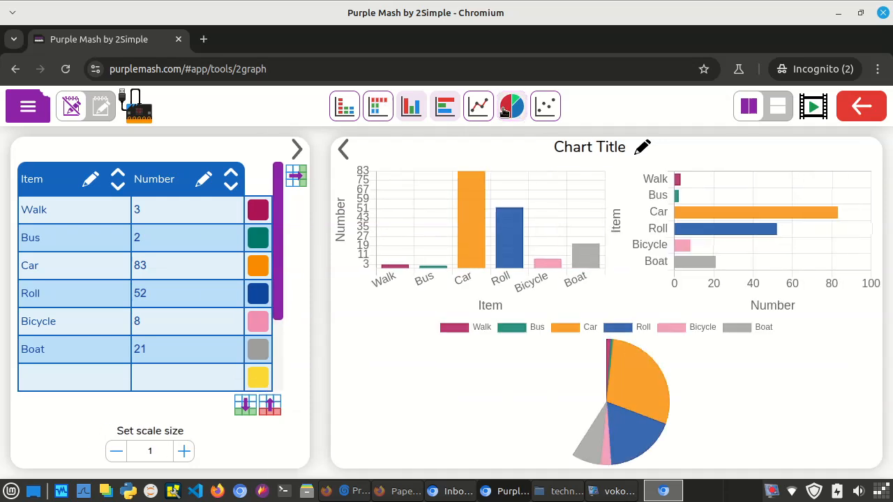
pyautogui.click(504, 110)
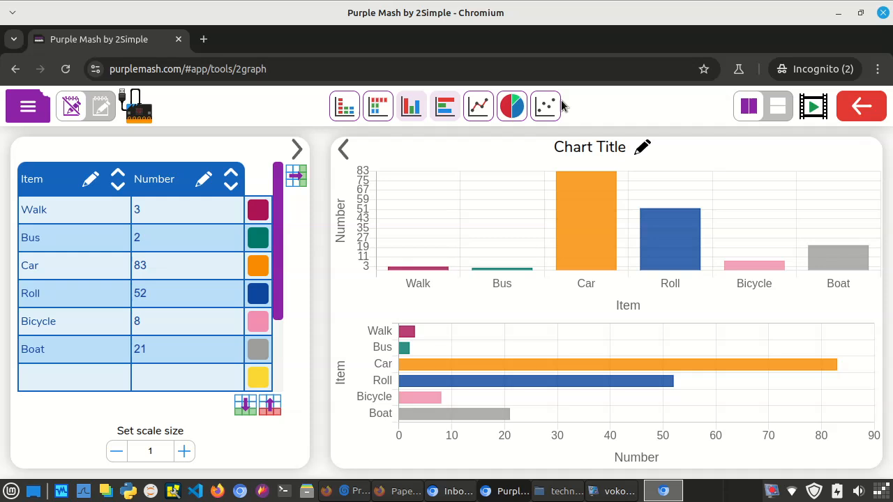
pyautogui.click(447, 112)
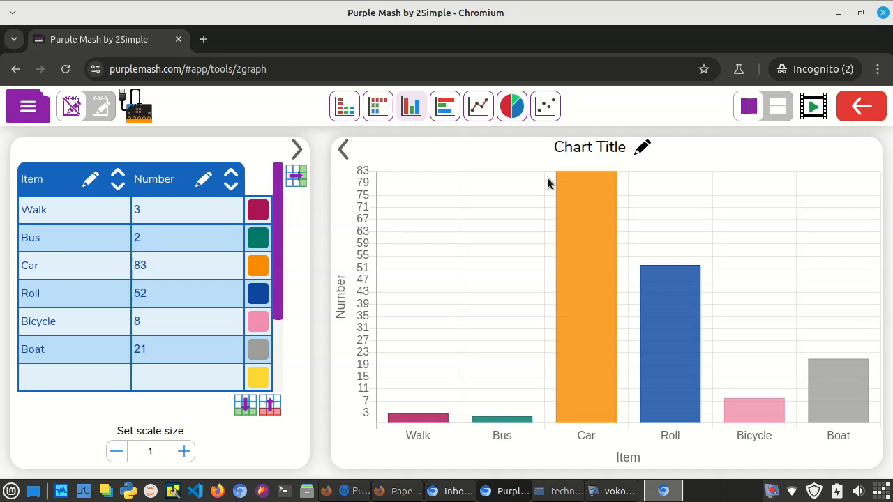
# Show the data as a pie chart on its own, and switch back to only the vertical bar chart.
pyautogui.click(511, 106)
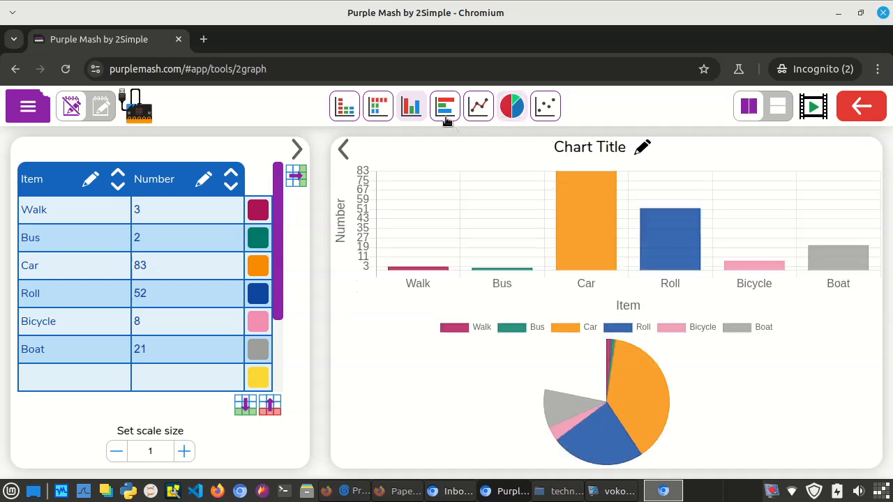
pyautogui.click(420, 109)
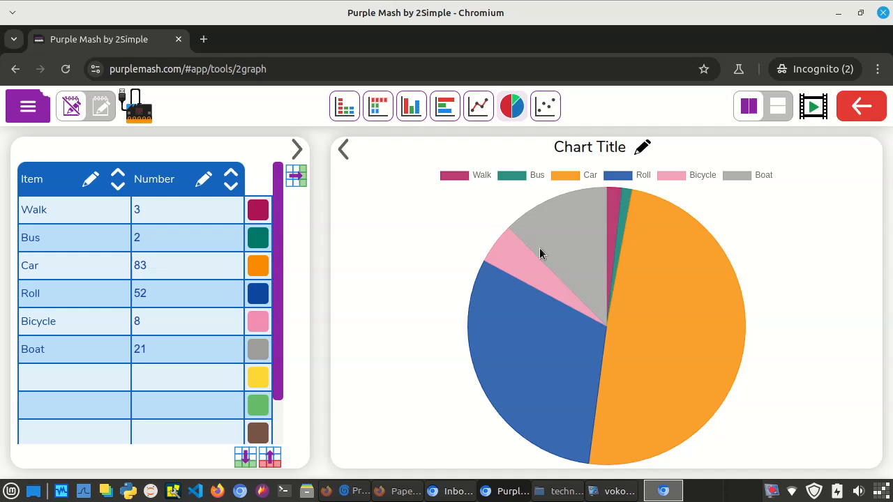
pyautogui.click(416, 111)
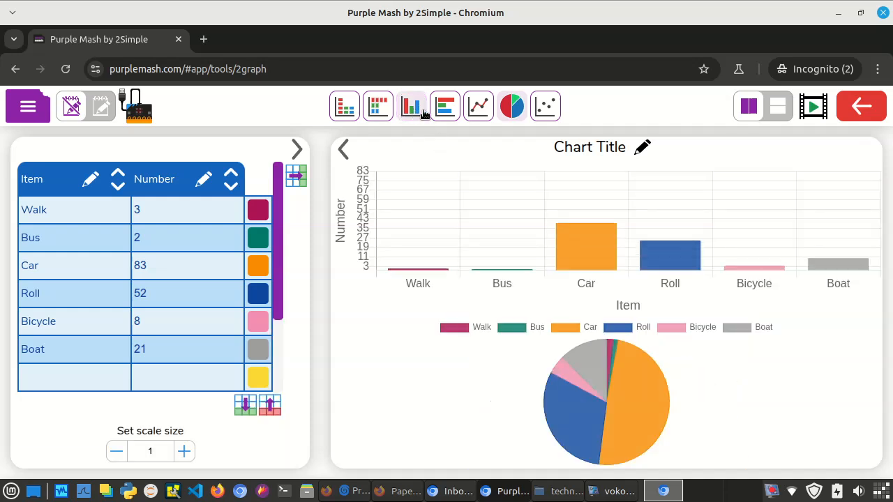
pyautogui.click(510, 106)
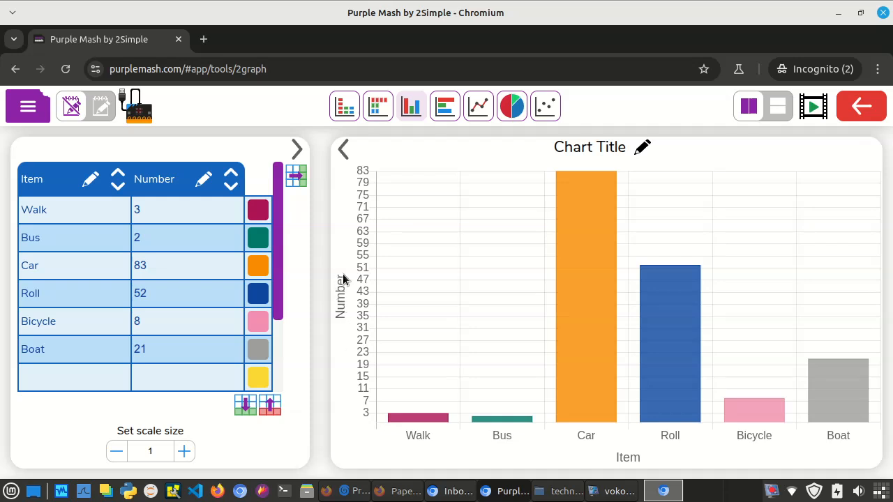
# Rename the Number column heading to Children so that it labels the vertical axis.
pyautogui.click(177, 180)
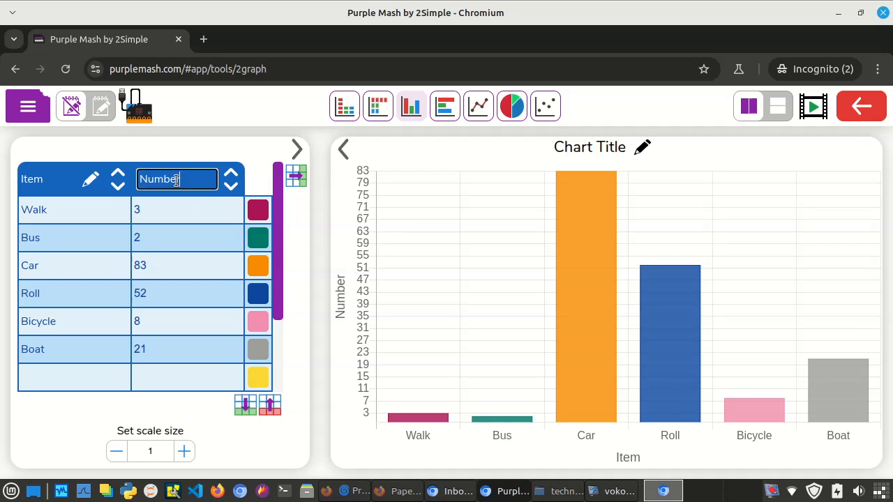
pyautogui.press('BackSpace')
pyautogui.press('BackSpace')
pyautogui.press('BackSpace')
pyautogui.press('BackSpace')
pyautogui.press('BackSpace')
pyautogui.press('BackSpace')
pyautogui.write('C')
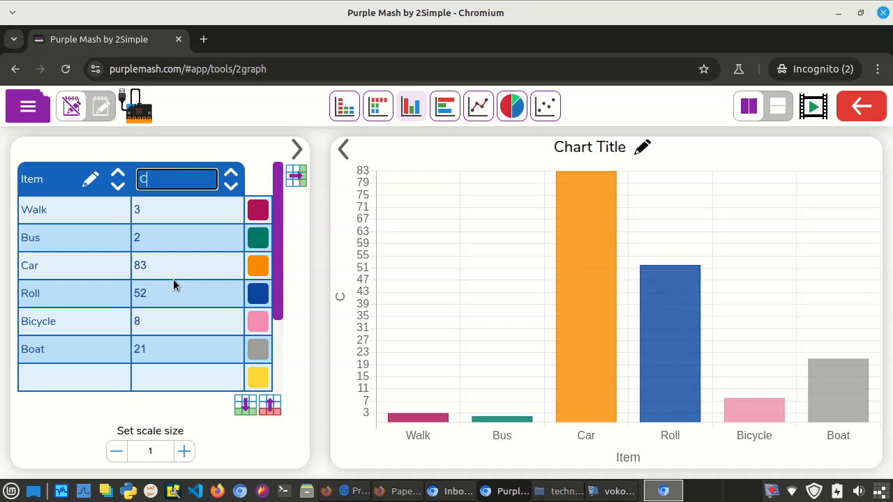
pyautogui.write('hildren')
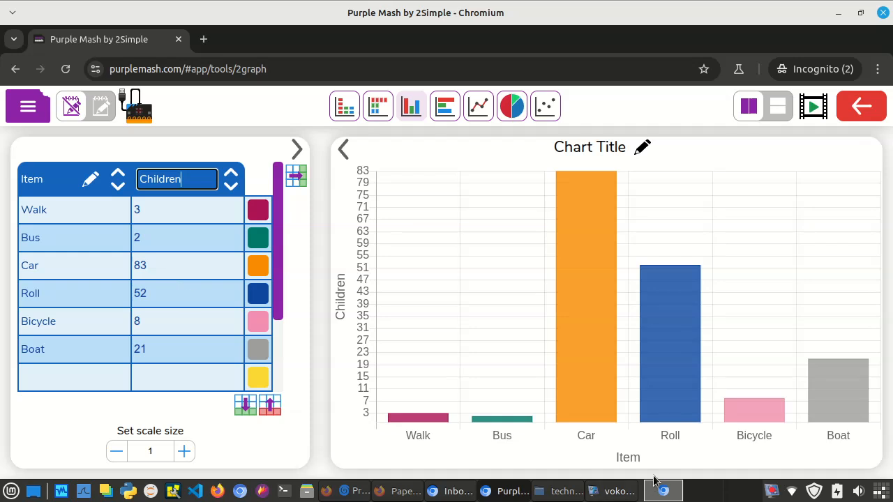
# Rename the Item column heading to "Way to Get to School" for the horizontal axis.
pyautogui.click(48, 178)
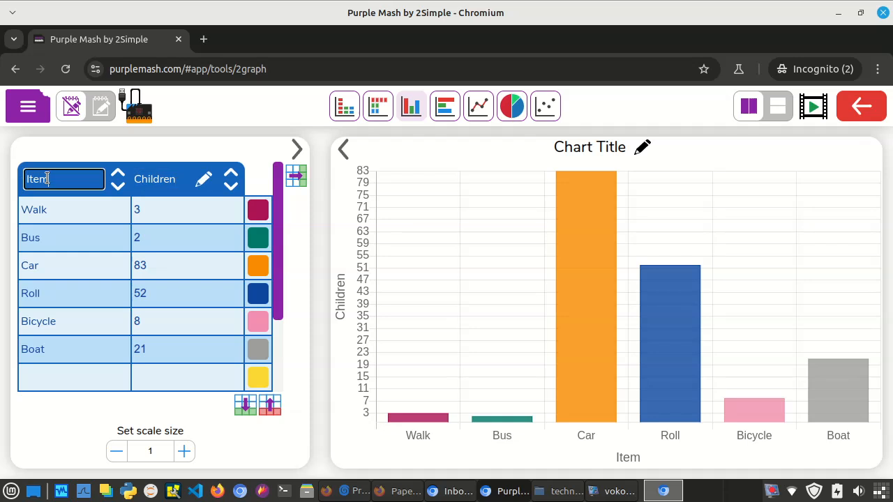
pyautogui.press('BackSpace')
pyautogui.press('BackSpace')
pyautogui.press('BackSpace')
pyautogui.press('BackSpace')
pyautogui.write('Way to g')
pyautogui.press('BackSpace')
pyautogui.write('Get')
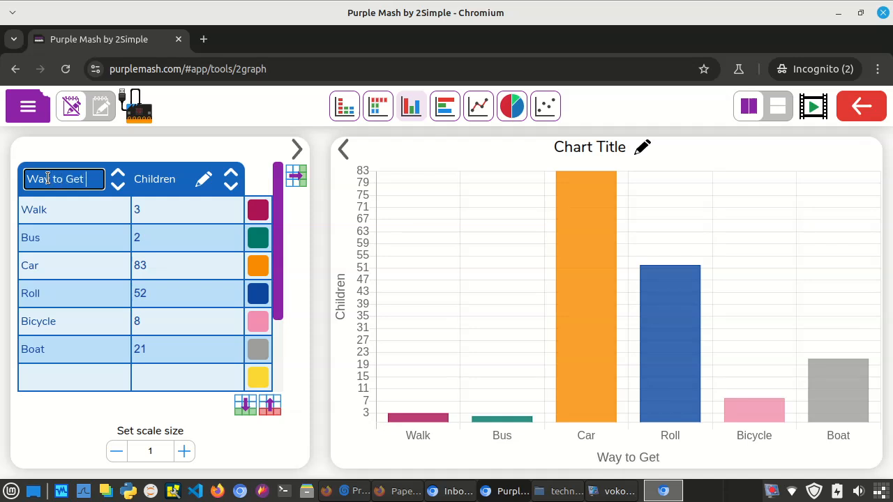
pyautogui.write(' to School')
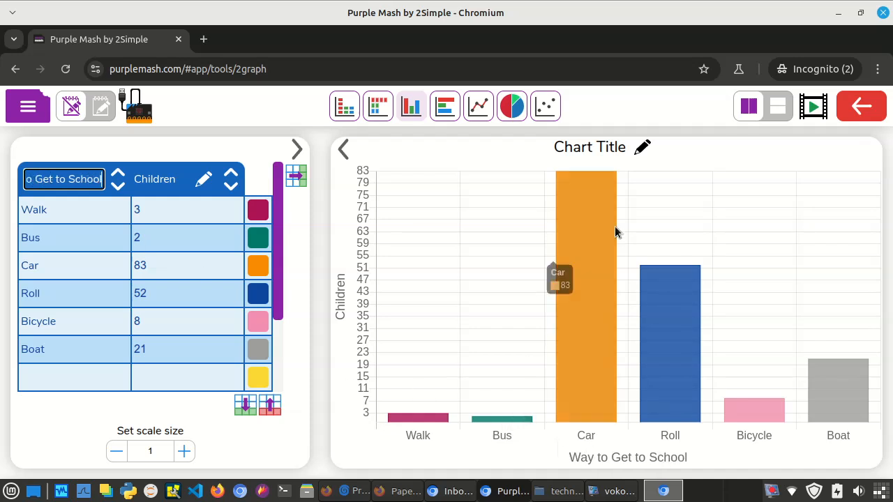
# Change the chart title to "Ways Children at Potato Hill Primary School get to School".
pyautogui.click(607, 147)
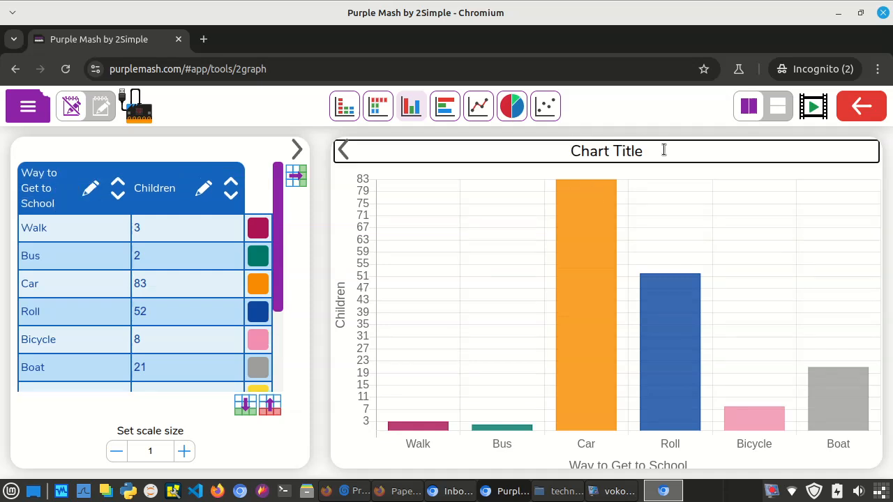
pyautogui.press('BackSpace')
pyautogui.press('BackSpace')
pyautogui.press('BackSpace')
pyautogui.press('BackSpace')
pyautogui.press('BackSpace')
pyautogui.press('BackSpace')
pyautogui.press('BackSpace')
pyautogui.press('BackSpace')
pyautogui.press('BackSpace')
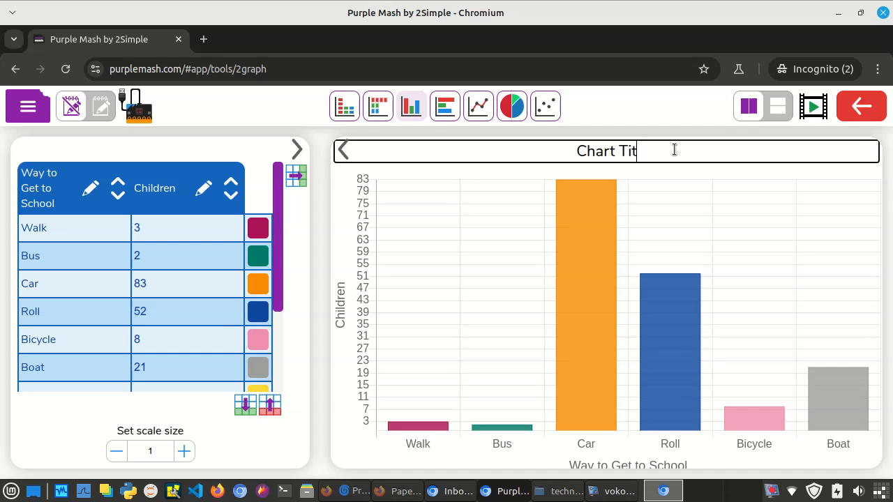
pyautogui.press('BackSpace')
pyautogui.press('BackSpace')
pyautogui.write('Way')
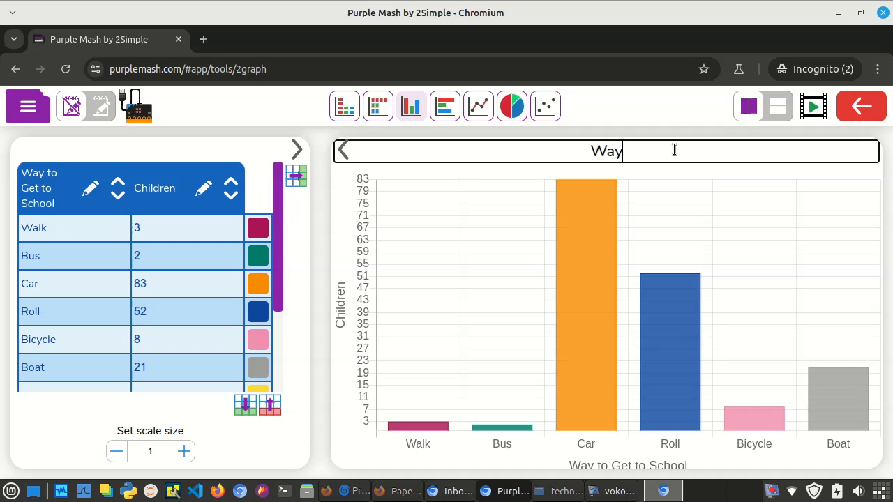
pyautogui.write('s Children')
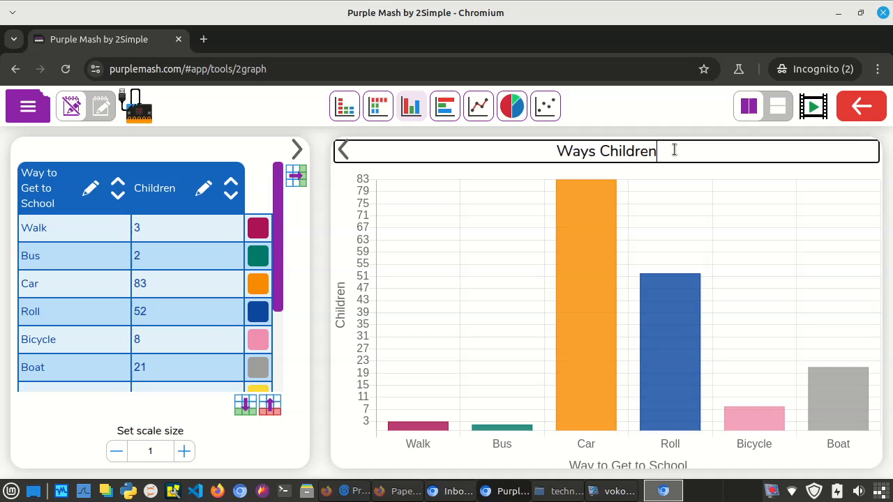
pyautogui.write(' at Po')
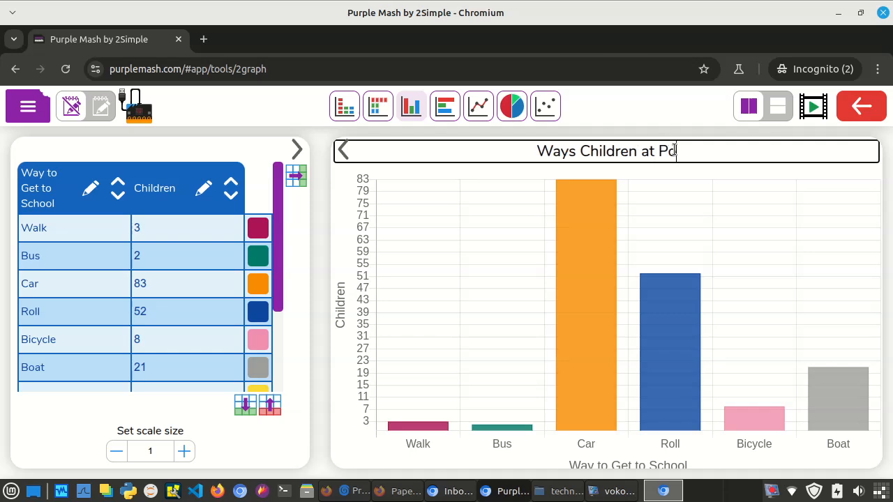
pyautogui.write('tato Hil')
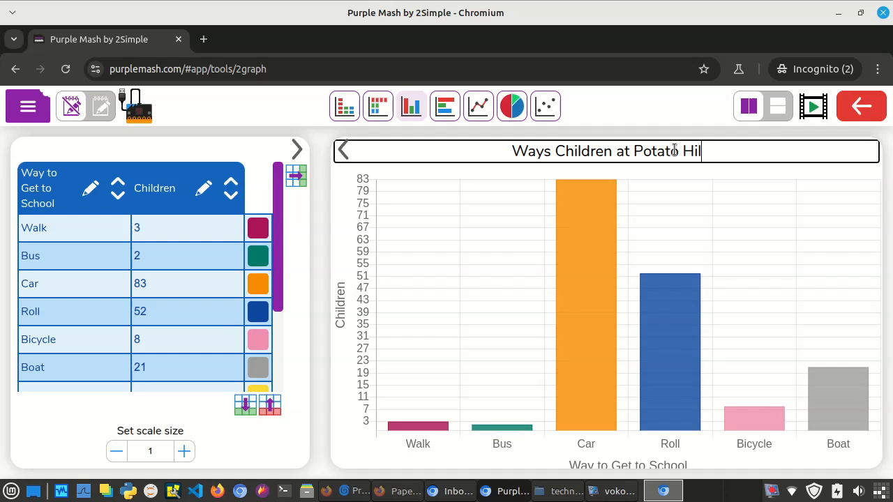
pyautogui.write('l Primary Sch')
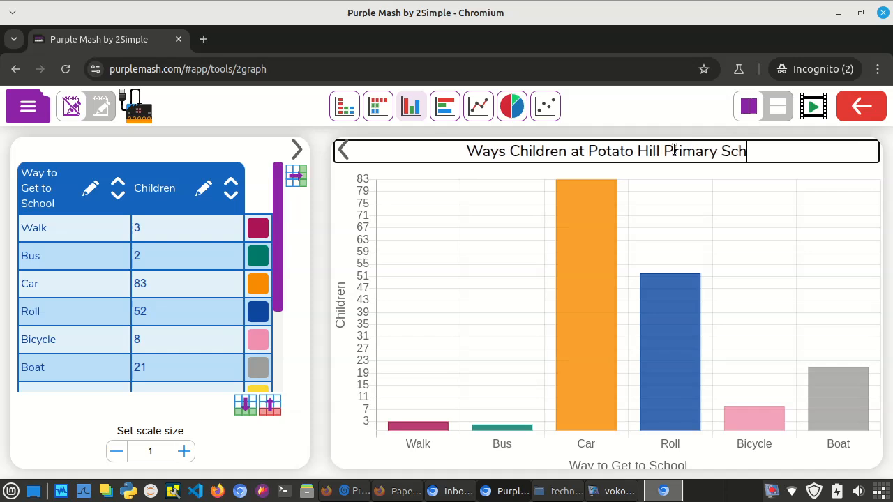
pyautogui.write('ool get to School')
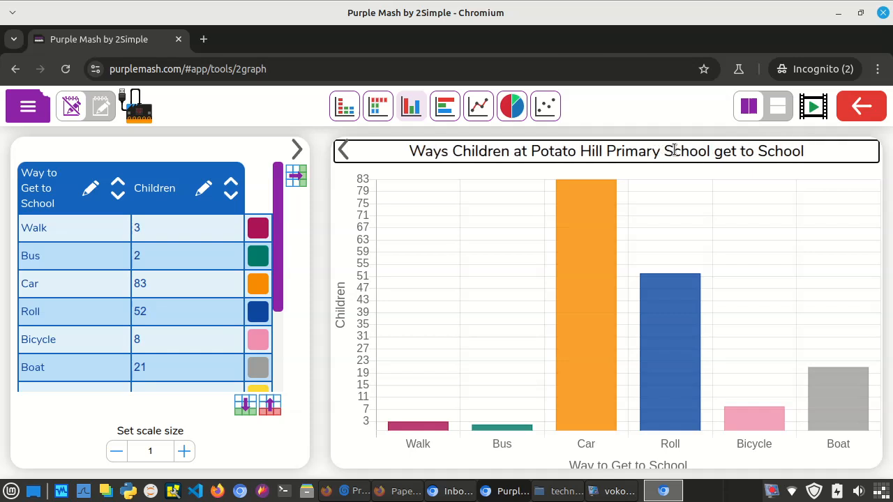
pyautogui.click(511, 265)
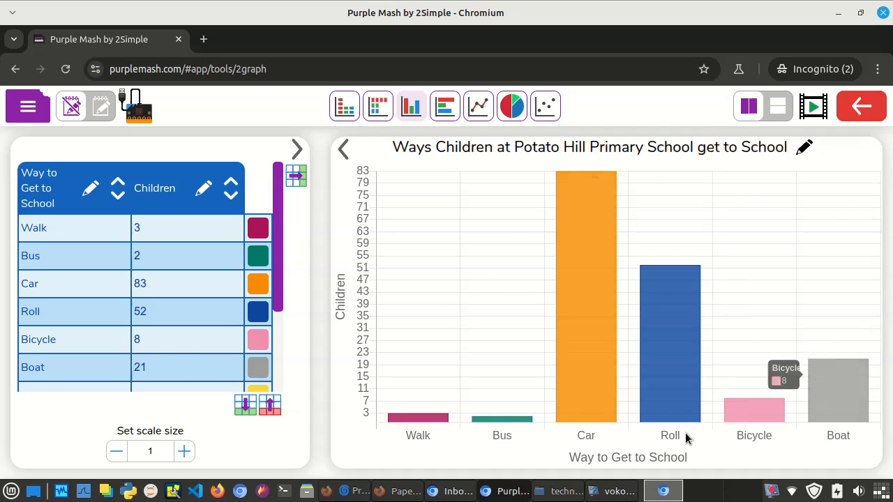
pyautogui.moveTo(585, 241)
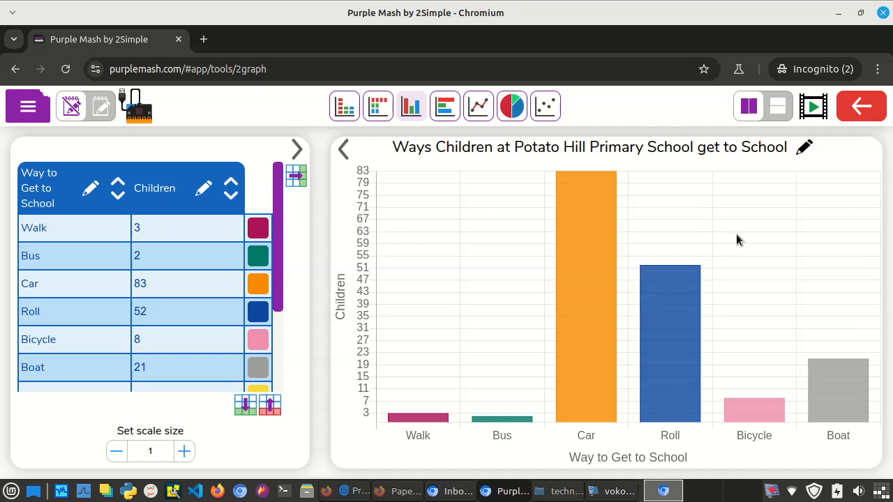
# Export the chart as a PNG named potato_hill.png in the Downloads folder, and close the export dialog.
pyautogui.moveTo(576, 183)
pyautogui.click(27, 108)
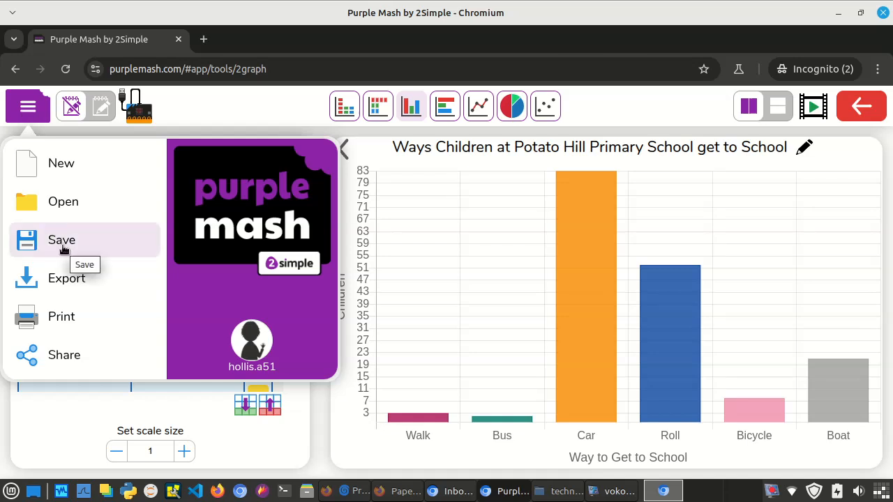
pyautogui.click(78, 286)
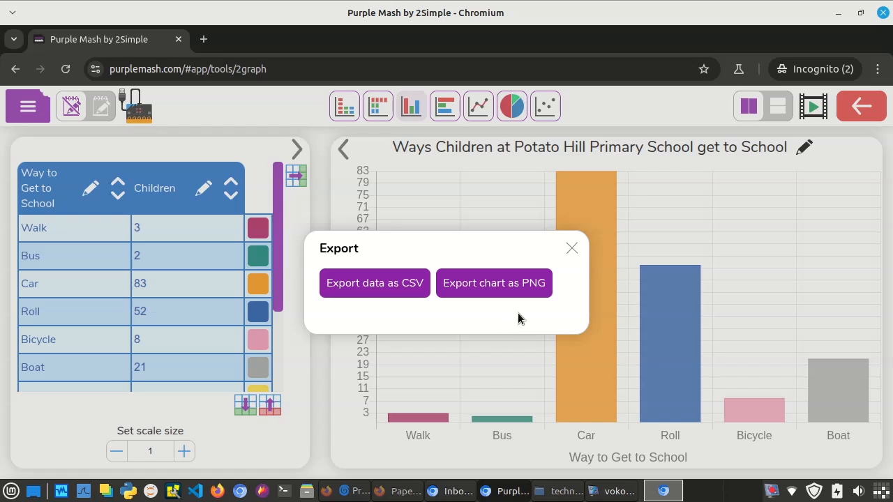
pyautogui.click(487, 287)
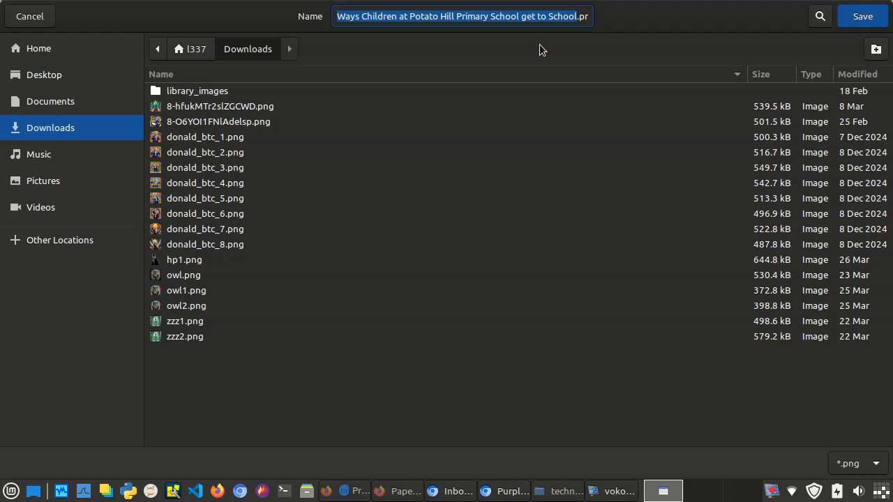
pyautogui.write('po')
pyautogui.write('tato_')
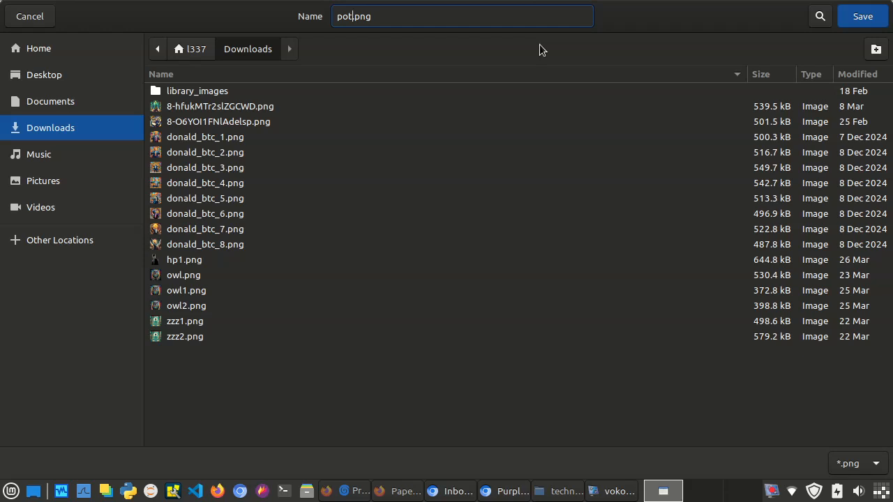
pyautogui.write('hill')
pyautogui.press('Return')
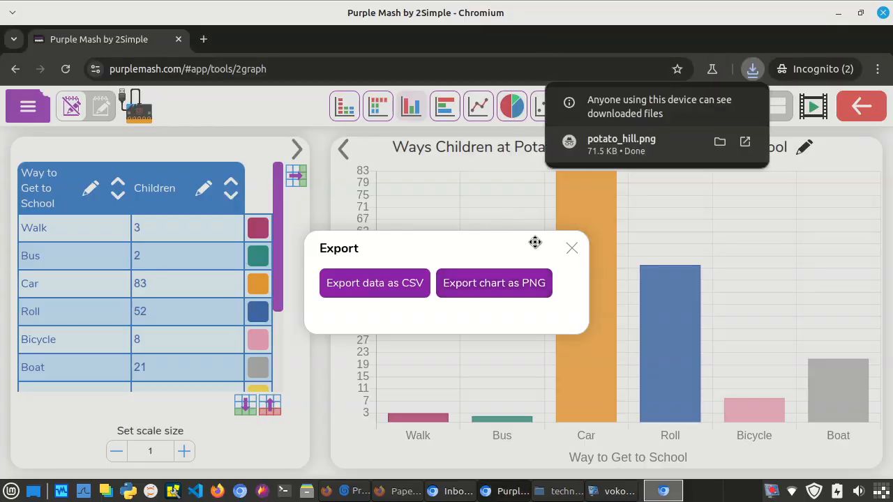
pyautogui.click(570, 249)
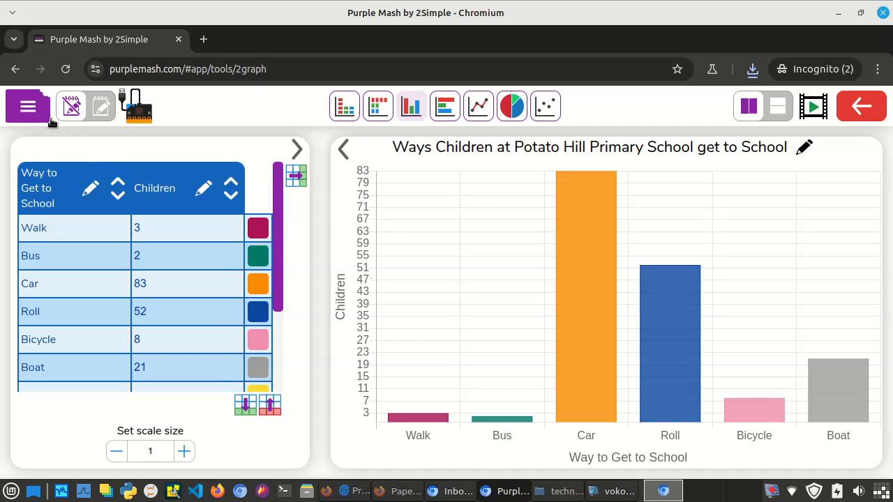
# View the export options for the data and chart, and close them without exporting.
pyautogui.click(29, 106)
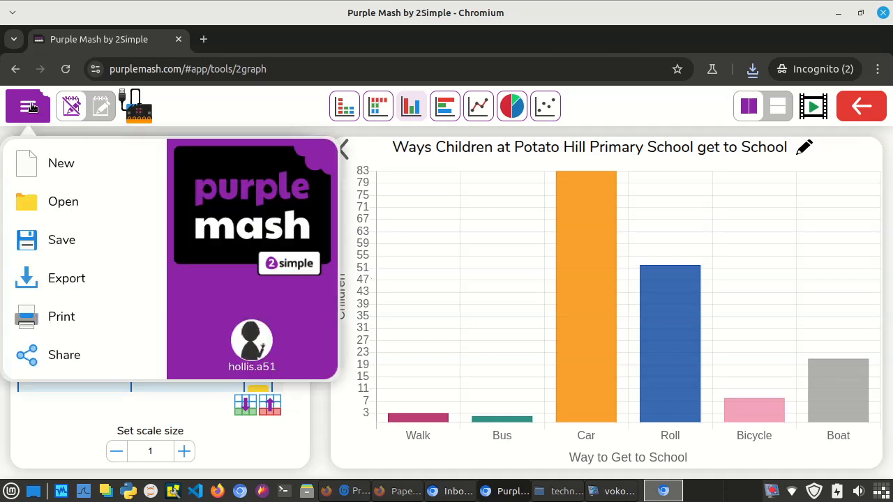
pyautogui.click(66, 278)
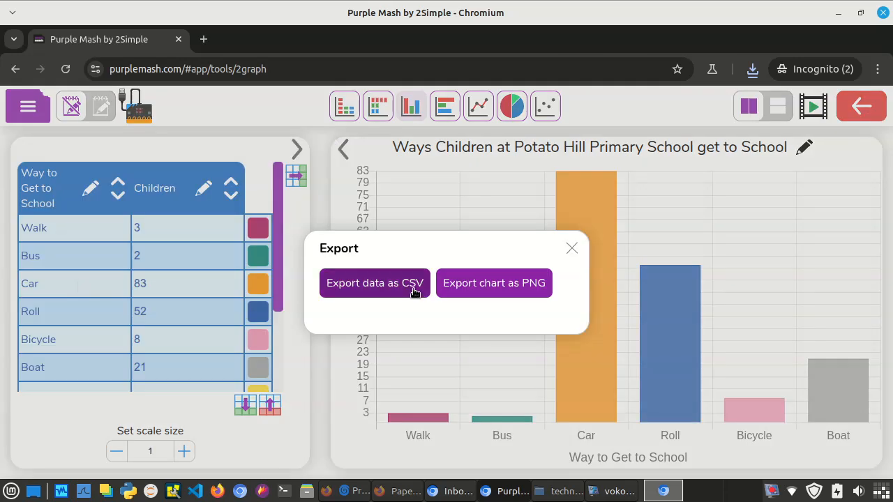
pyautogui.click(573, 248)
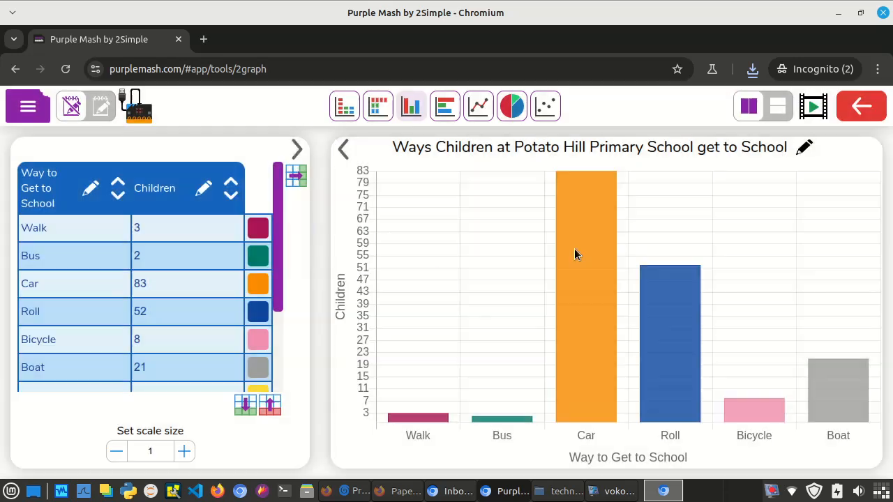